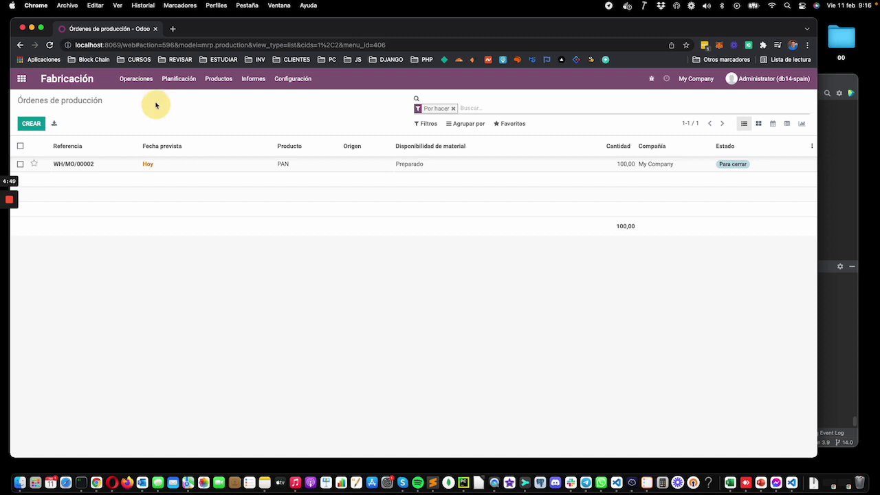
Open the production order WH/MO/00002 to review its components, and return to the production orders list.
click(142, 80)
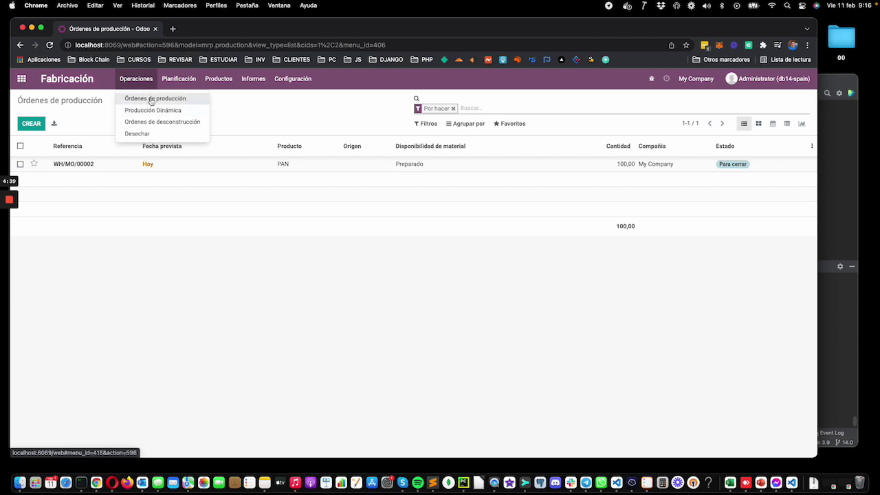
click(276, 112)
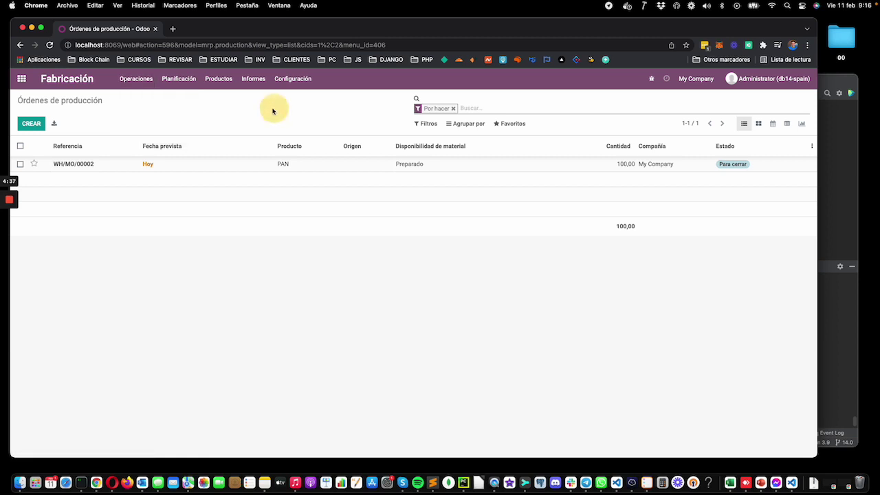
click(103, 168)
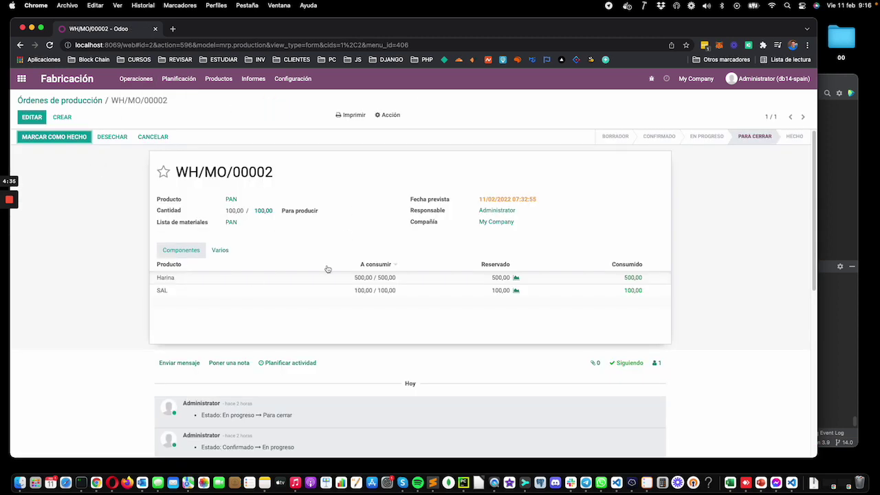
click(95, 101)
Start a new bill of materials for the product AUDI A4.
click(134, 79)
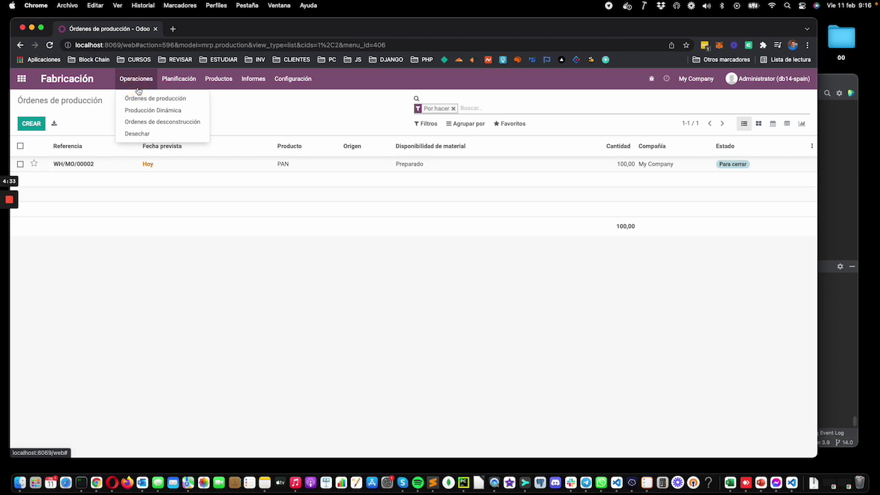
mouse_move(193, 81)
click(230, 110)
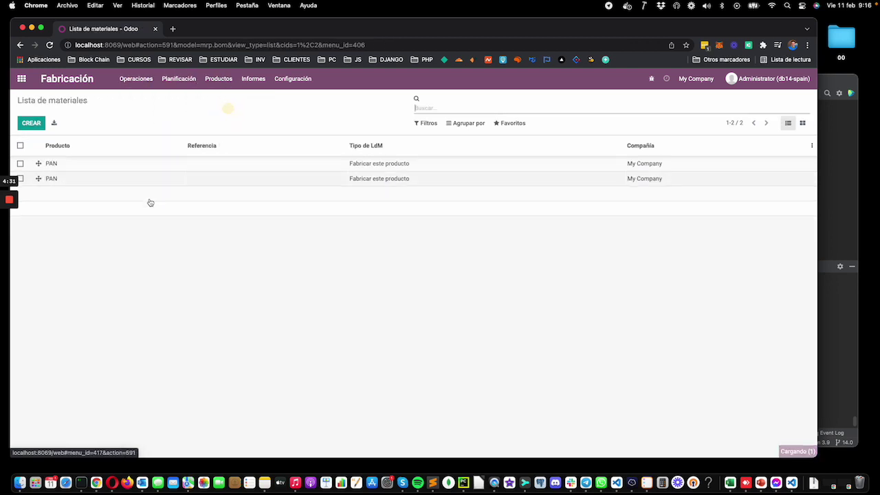
click(31, 123)
click(292, 181)
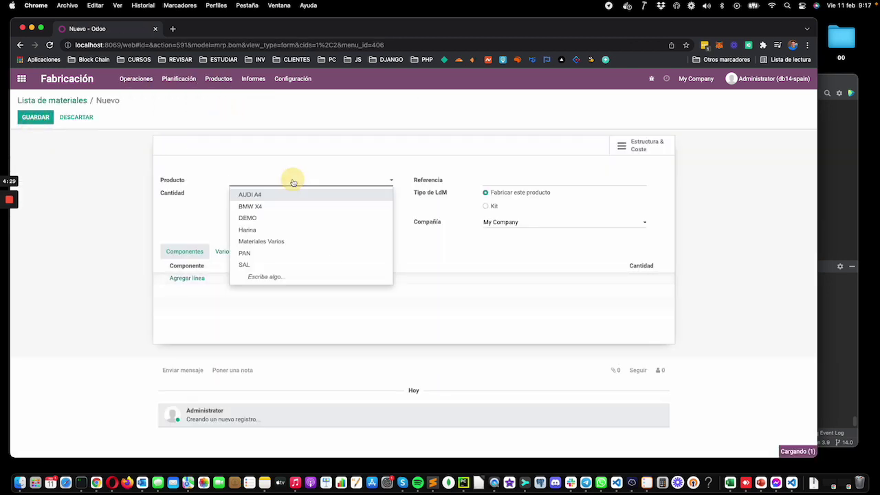
click(282, 196)
Add Harina and BMW X4 as component lines of the AUDI A4 bill of materials.
click(188, 279)
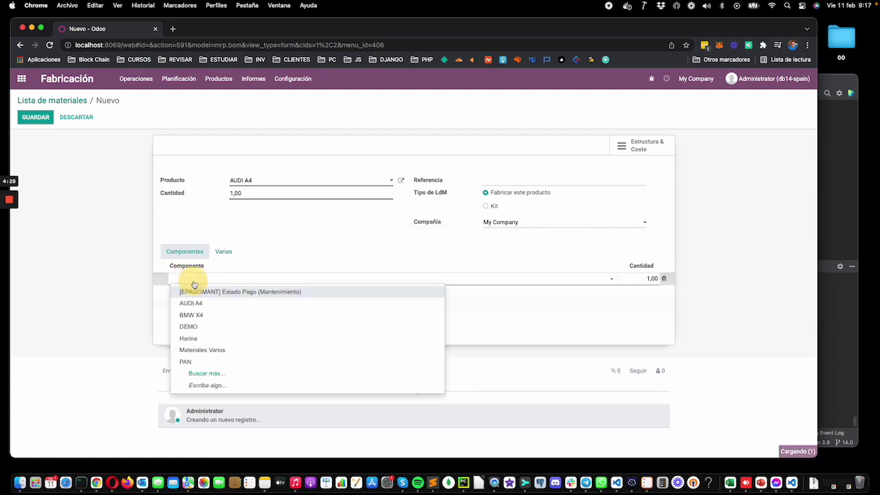
click(190, 338)
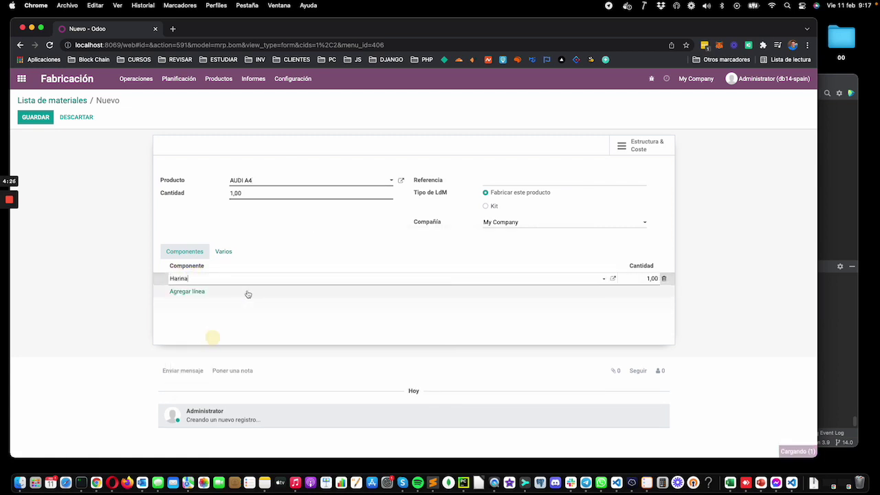
click(187, 291)
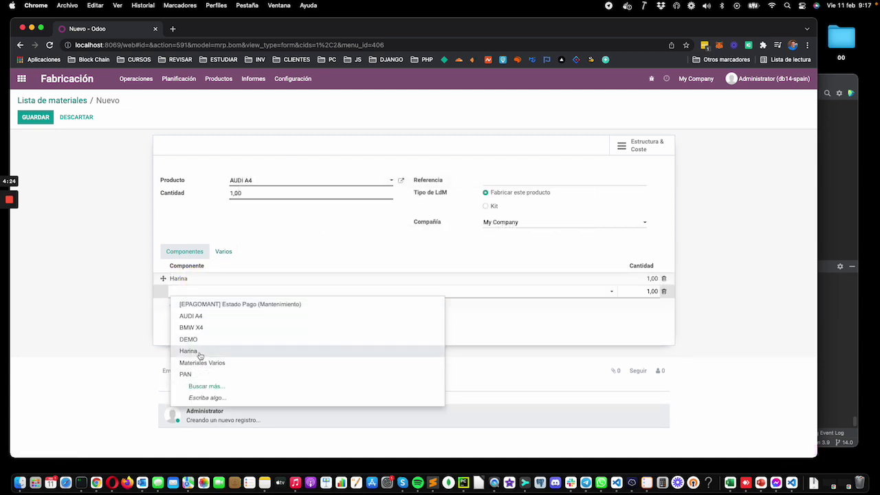
click(191, 327)
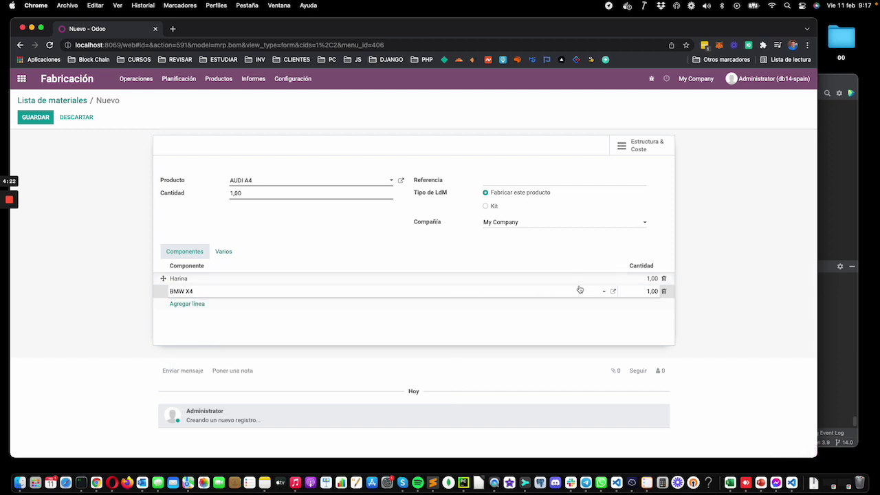
Try editing the Harina component's quantity and discard the unsaved AUDI A4 bill of materials.
click(650, 278)
click(649, 292)
key(Escape)
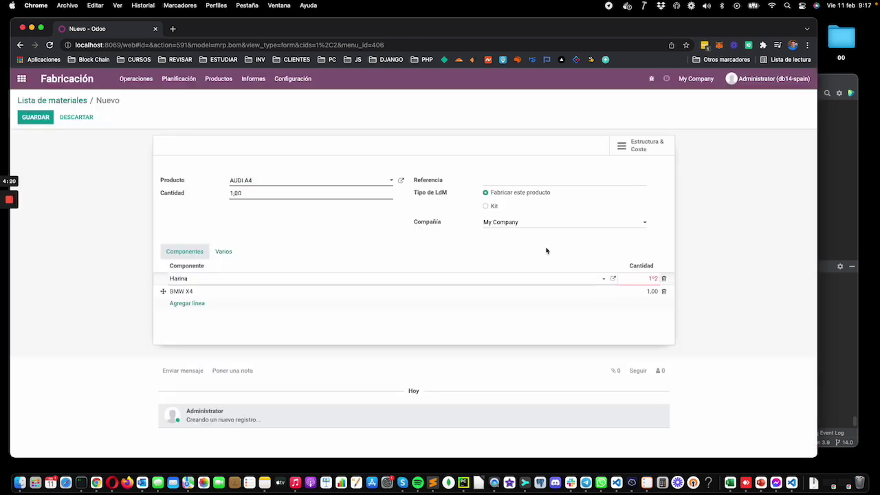
click(69, 100)
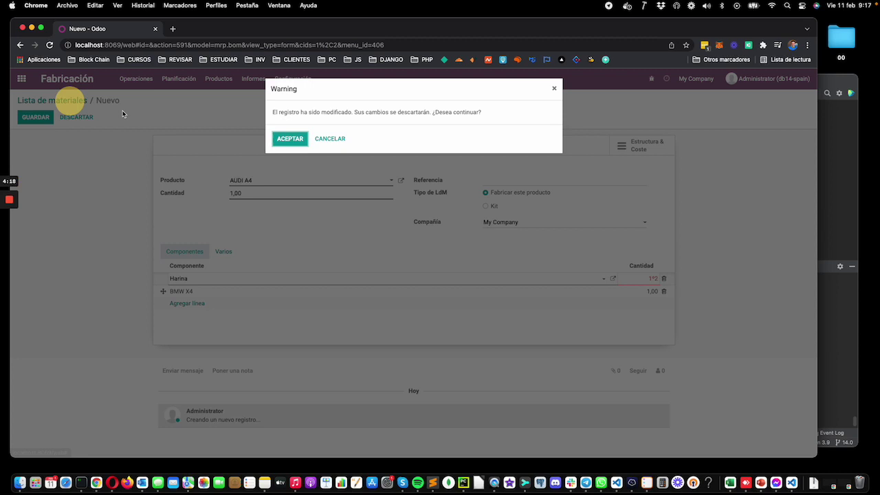
click(289, 139)
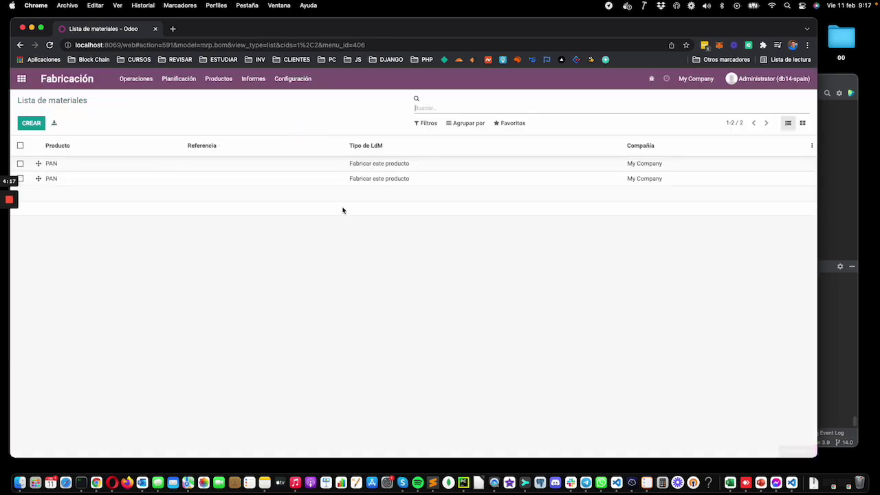
Start a new production order with AUDI A4 as the product.
click(136, 78)
click(146, 99)
click(31, 122)
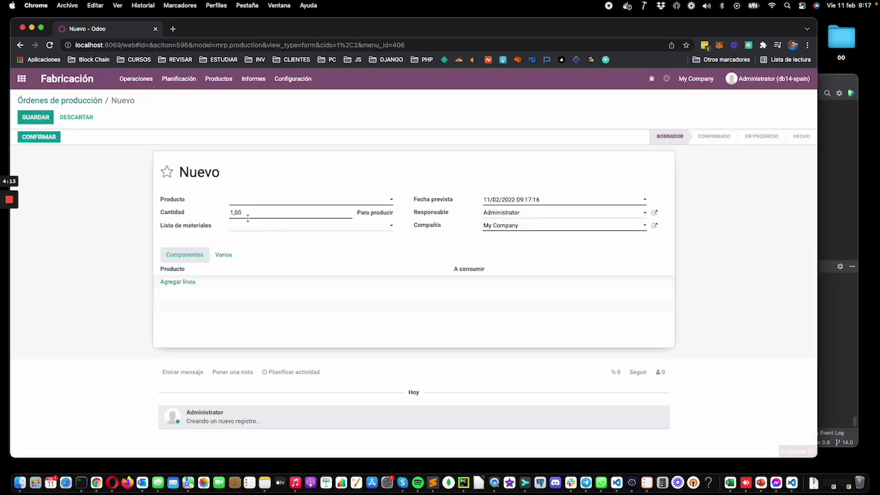
click(285, 204)
click(268, 214)
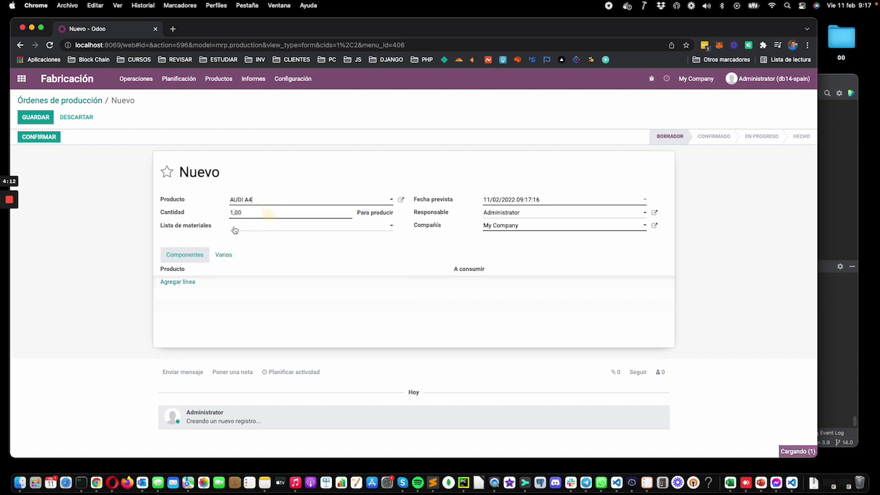
Change the new production order's product to SAL and after that to PAN.
click(275, 199)
click(255, 284)
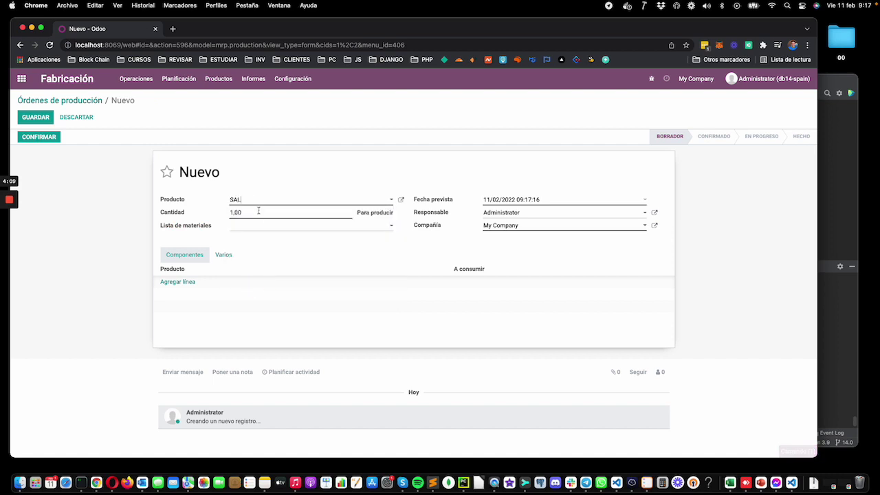
click(256, 200)
click(262, 273)
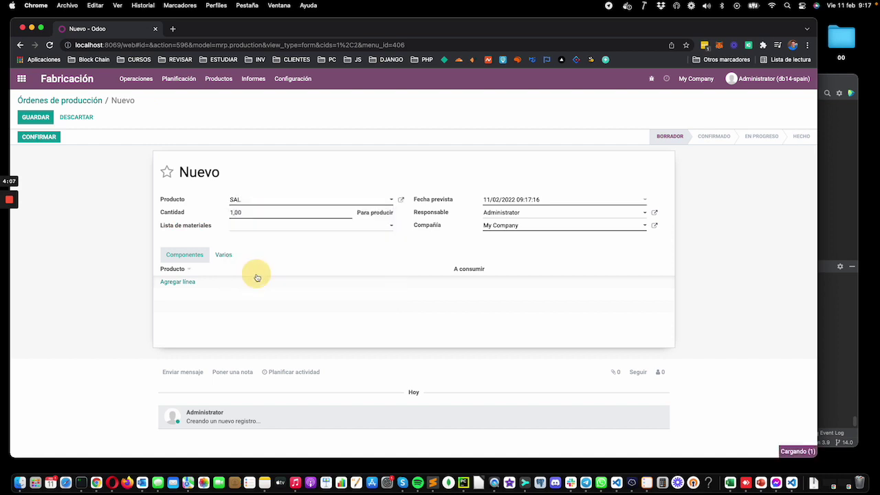
Select a PAN bill of materials for the new order to load its components, and discard the unsaved order.
click(256, 231)
click(262, 249)
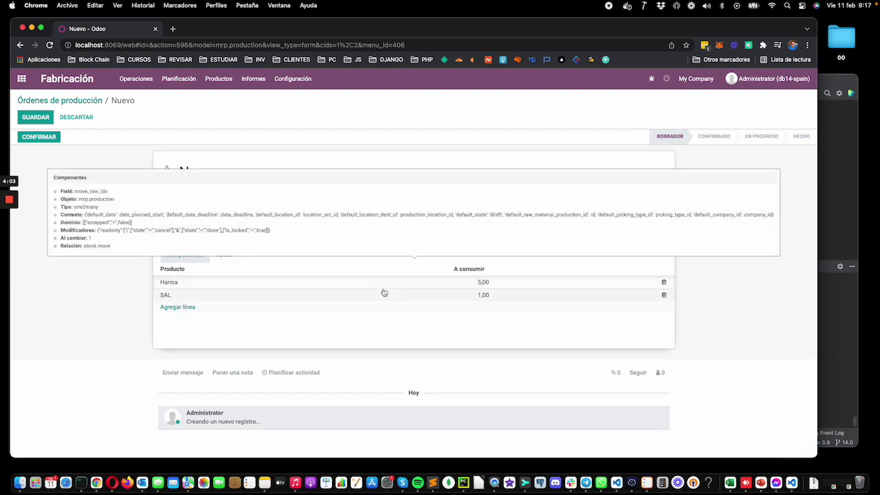
click(59, 101)
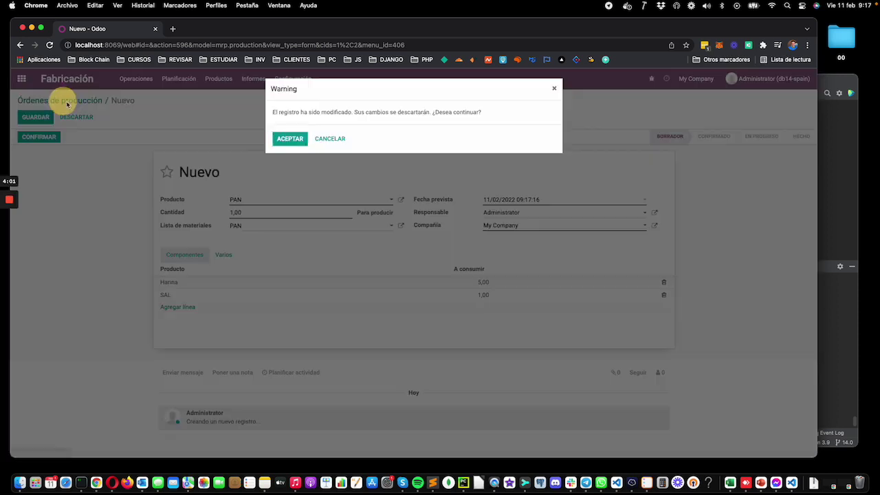
click(290, 139)
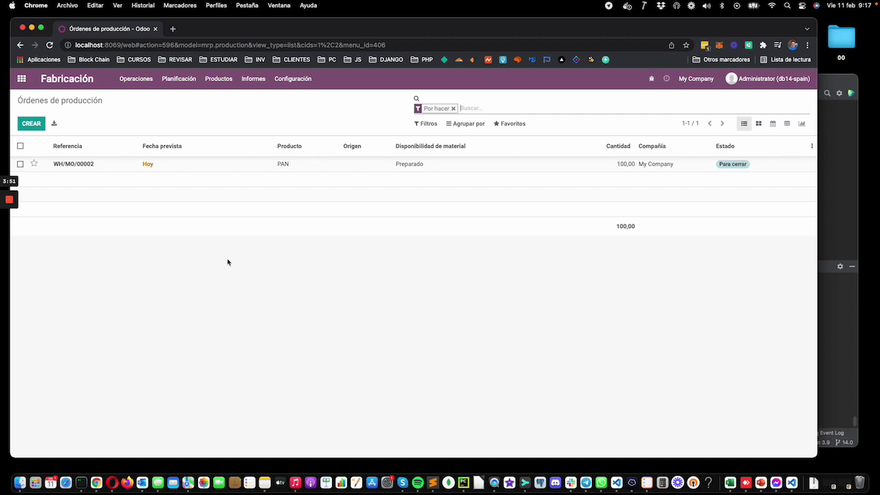
Open the second PAN bill of materials and examine the quantities of its Harina and SAL components.
click(218, 79)
click(232, 111)
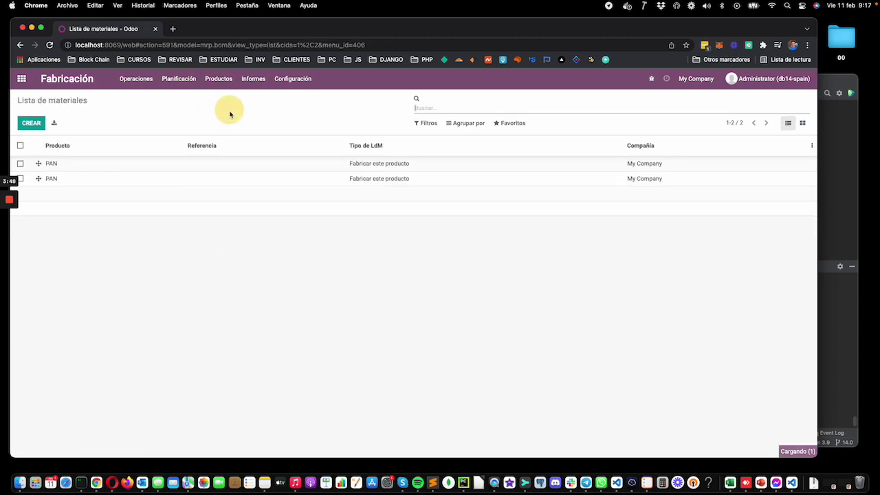
click(165, 179)
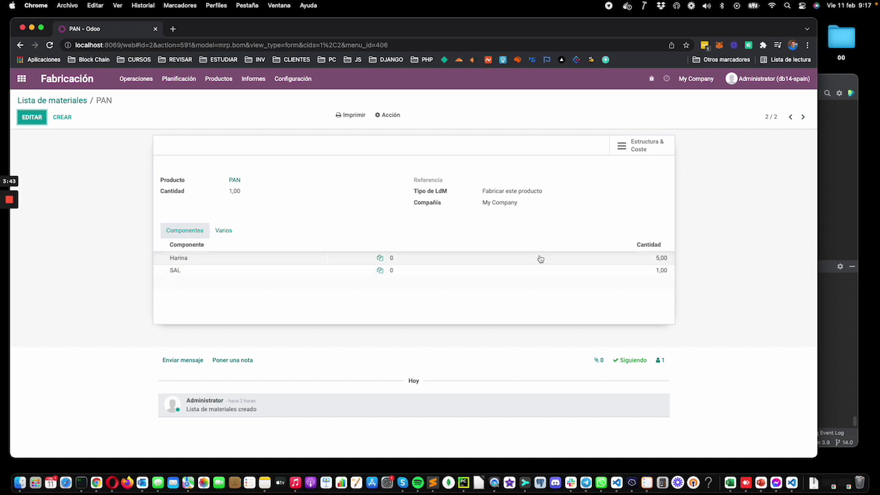
mouse_move(596, 271)
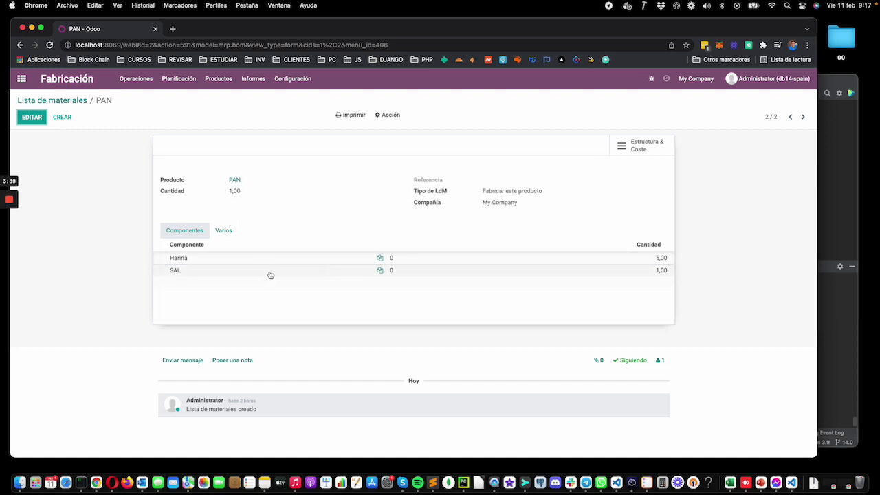
mouse_move(268, 278)
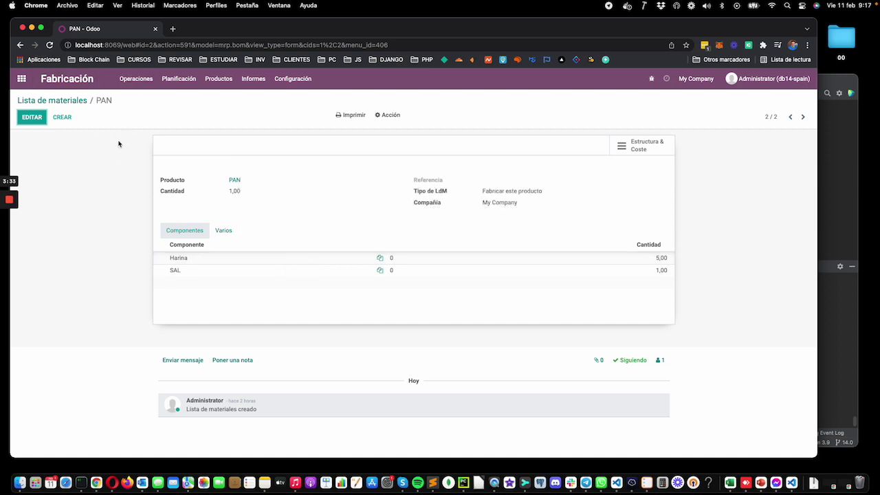
Start a new dynamic production record and try to find GALLETA as its product.
click(137, 78)
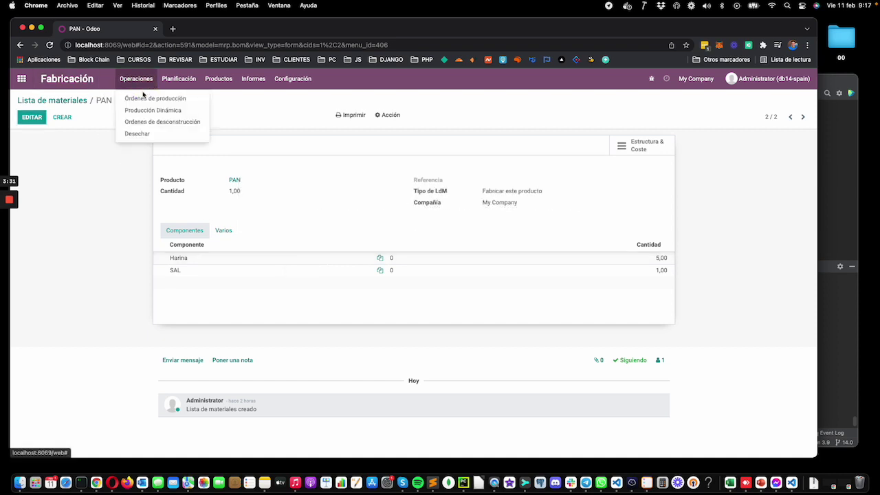
click(170, 111)
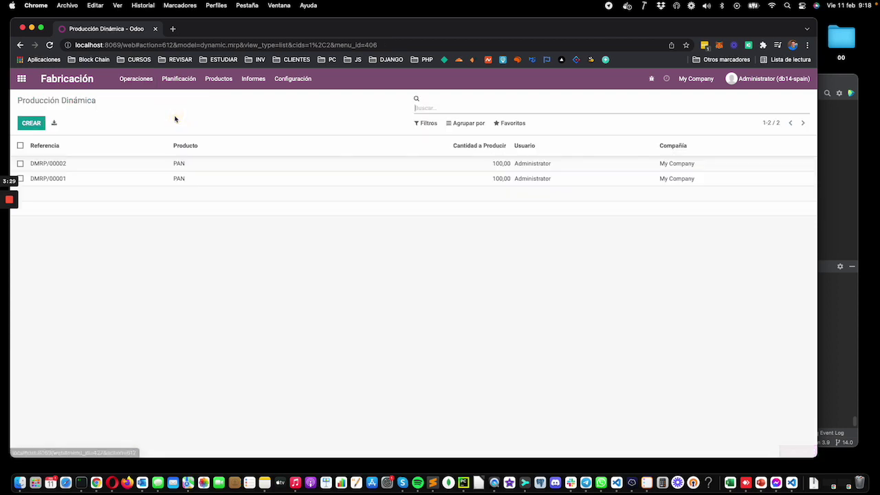
click(31, 124)
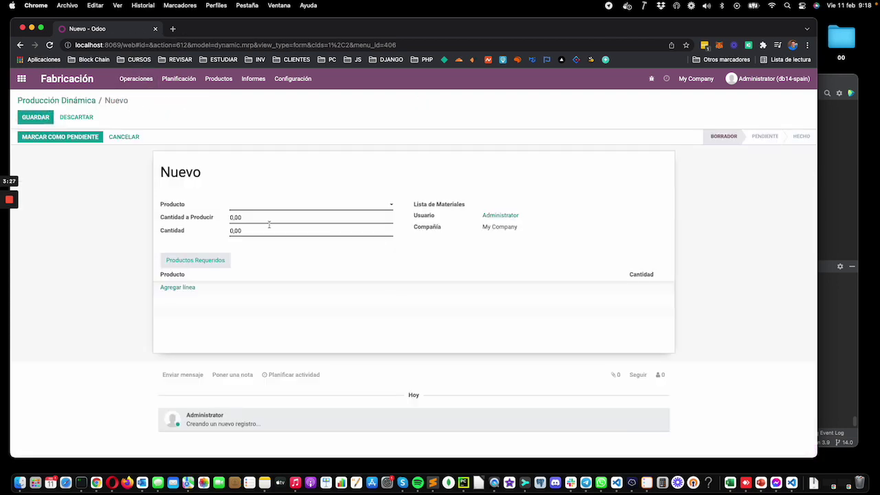
click(244, 208)
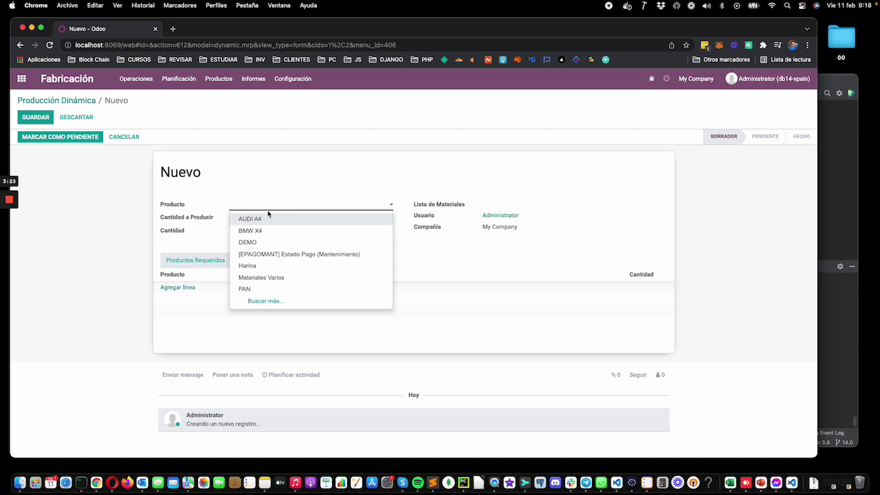
text(GALLETA)
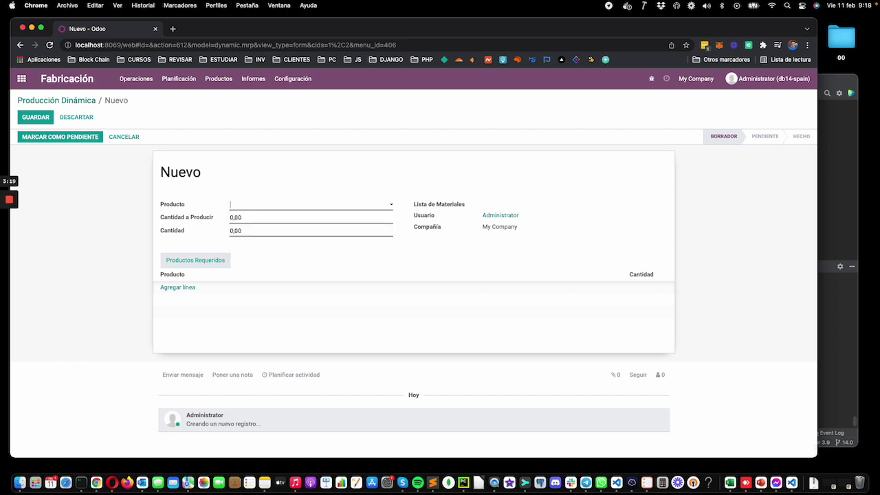
Create and save a new product named GALLETA, and return to the product list.
click(219, 79)
click(224, 100)
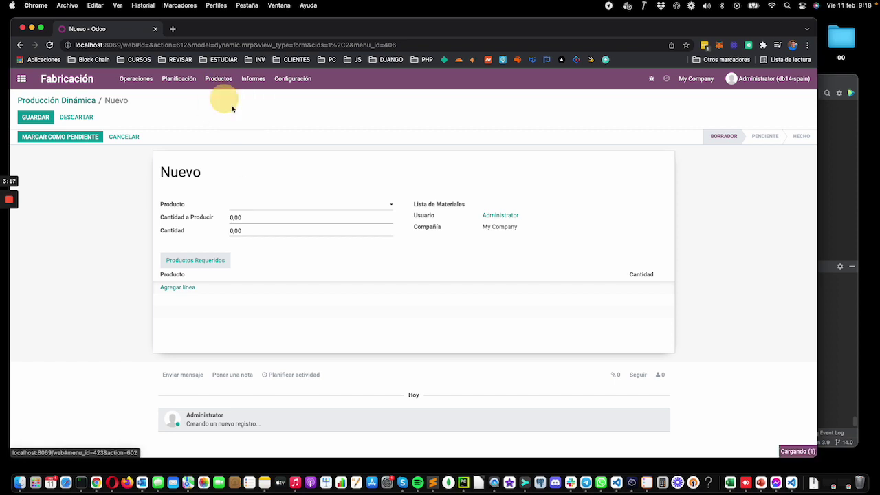
click(31, 123)
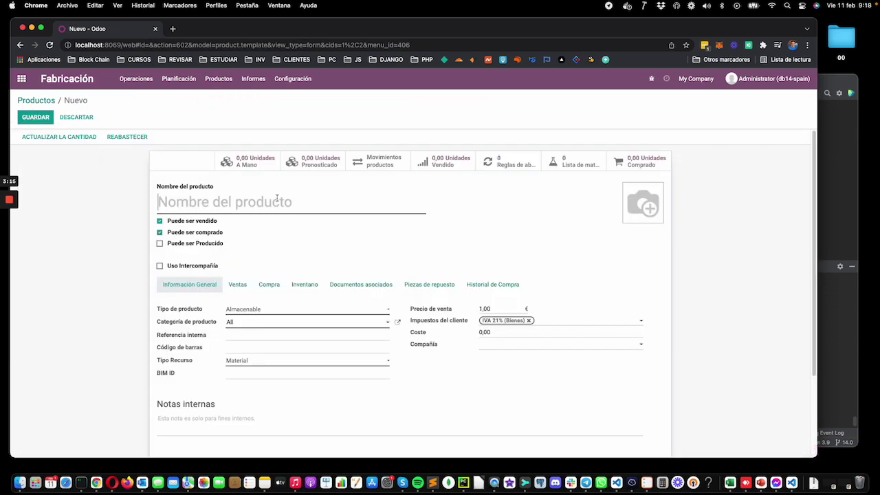
text(GAT)
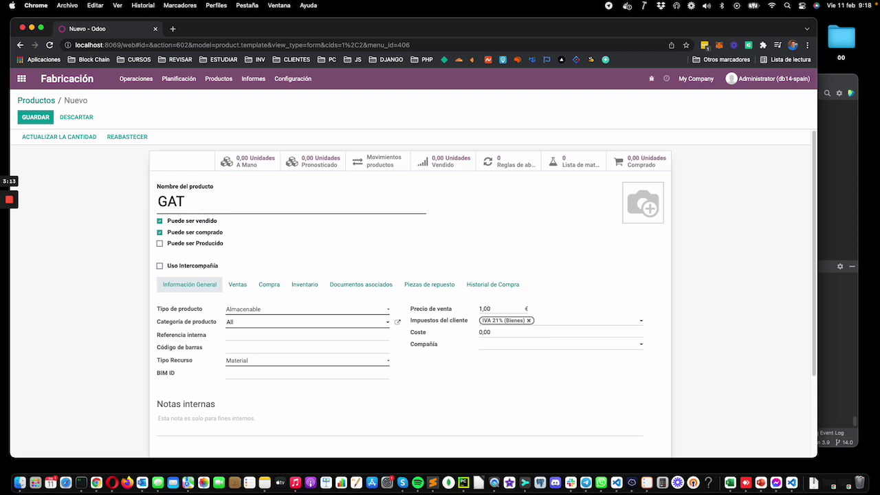
text(TELLETA)
click(35, 117)
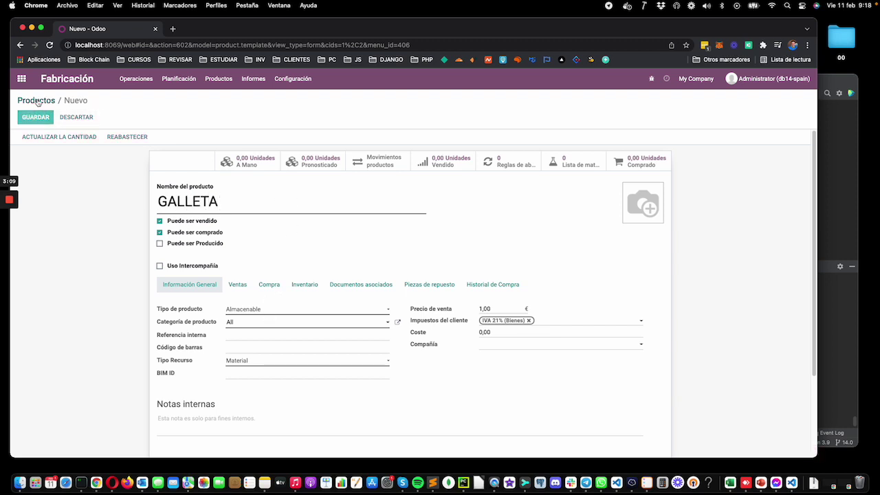
click(36, 100)
Start a new dynamic production record and select GALLETA as its product.
click(132, 80)
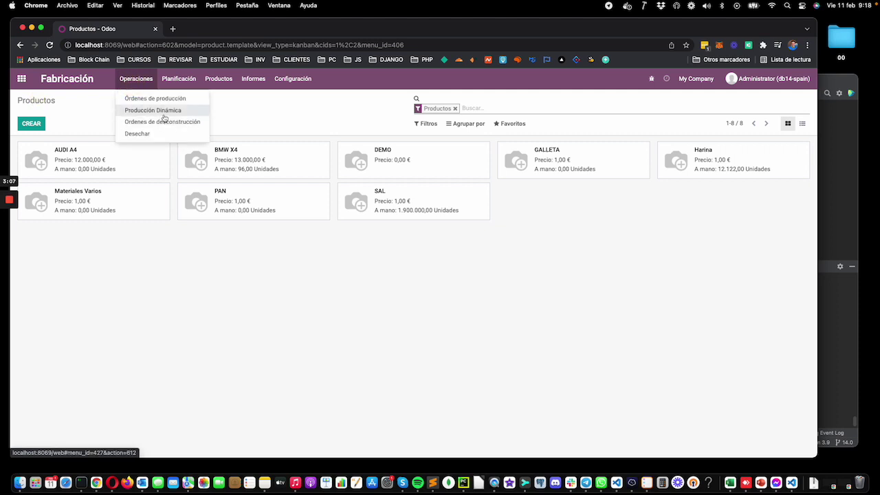
click(160, 110)
click(31, 122)
click(244, 205)
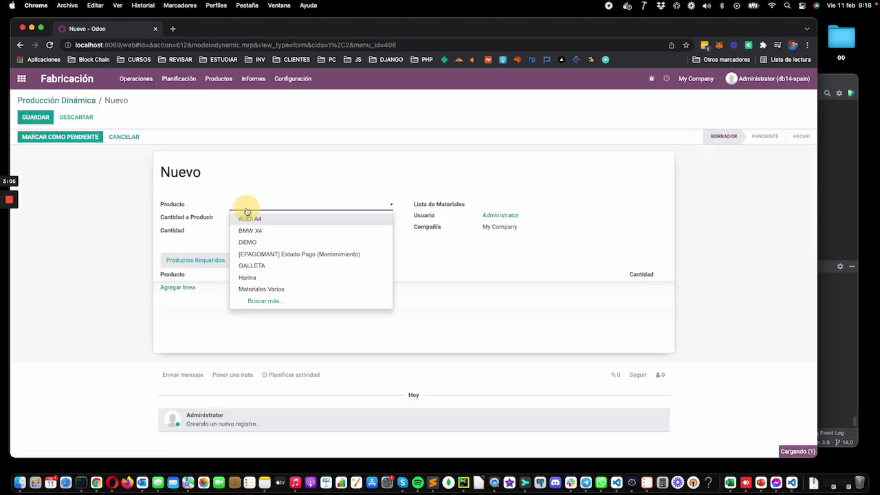
click(271, 264)
Add Harina to the required products of the record with a quantity of 12.
click(178, 286)
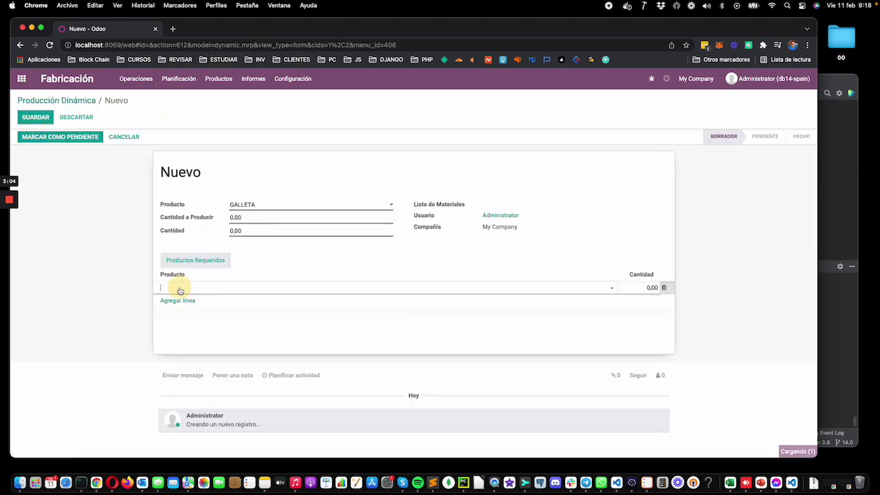
click(202, 359)
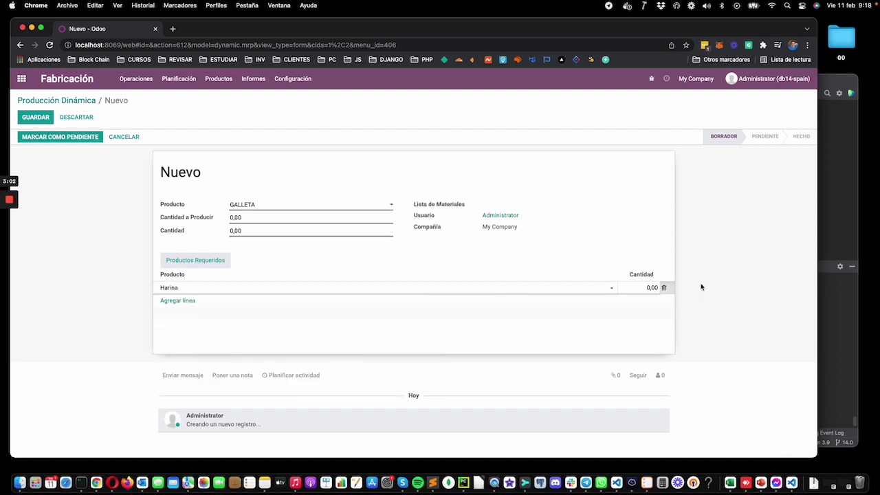
click(637, 287)
text(12)
click(721, 279)
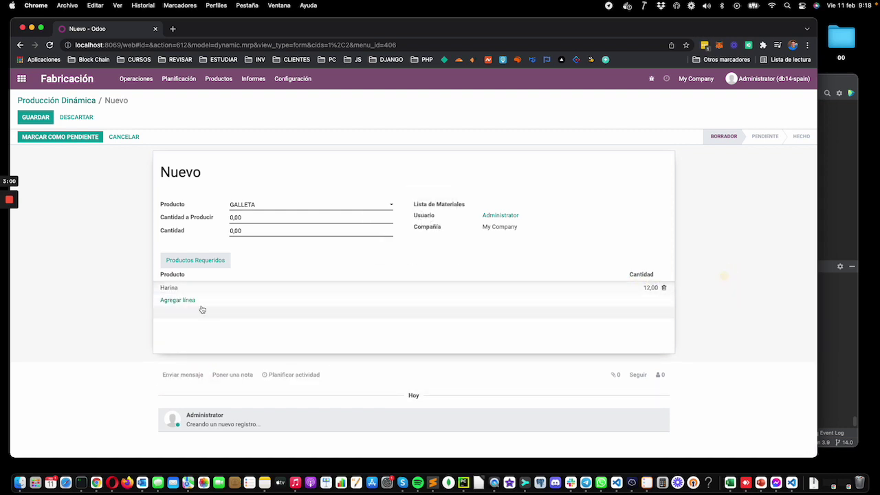
Add SAL as a second required product with a quantity of 1.
click(178, 301)
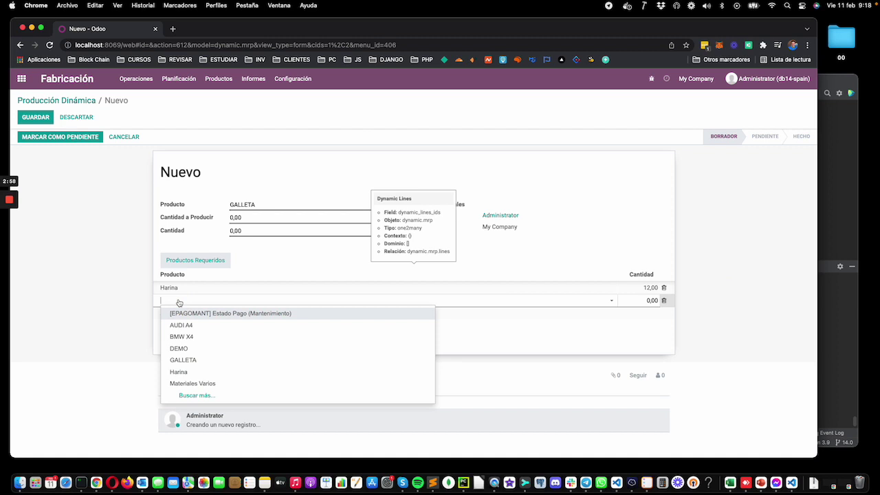
text(SAL)
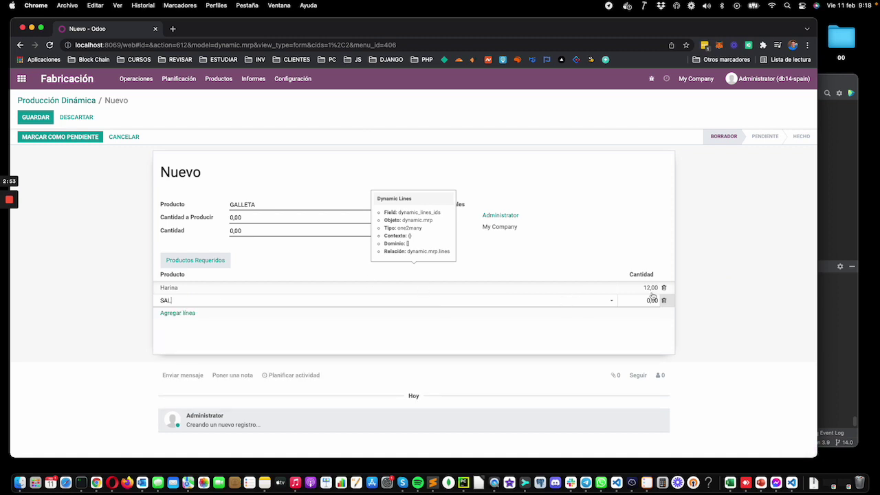
click(652, 300)
text(1)
click(722, 292)
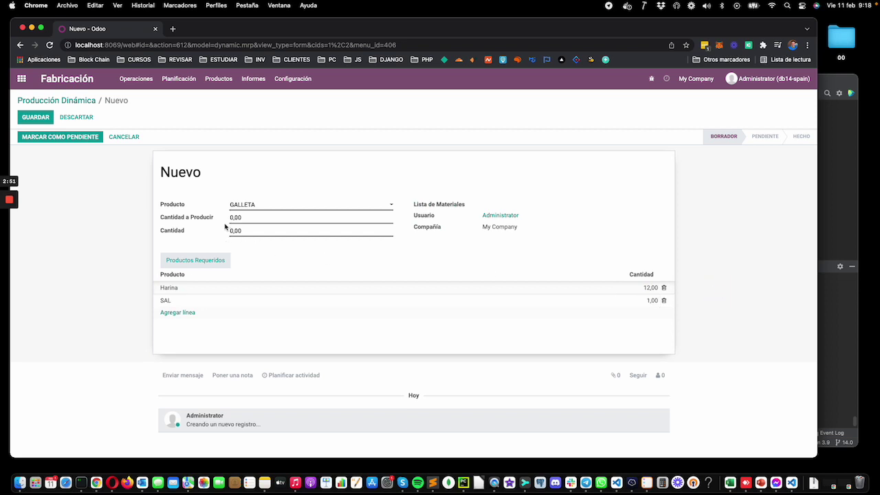
Set the quantity to produce to 100 and the base quantity to 1 for GALLETA.
click(207, 216)
click(209, 231)
text(1)
click(212, 230)
Change the required quantity of Harina to 1 in the component lines.
click(650, 287)
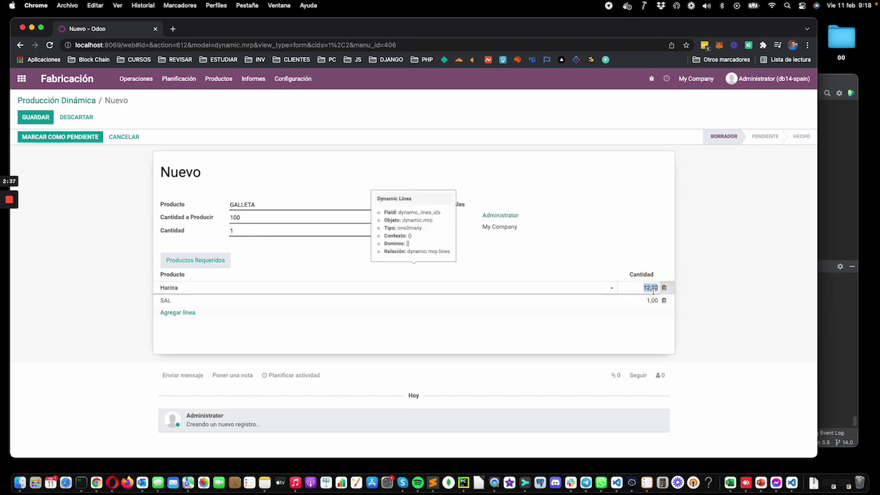
text(1)
click(649, 301)
text(1)
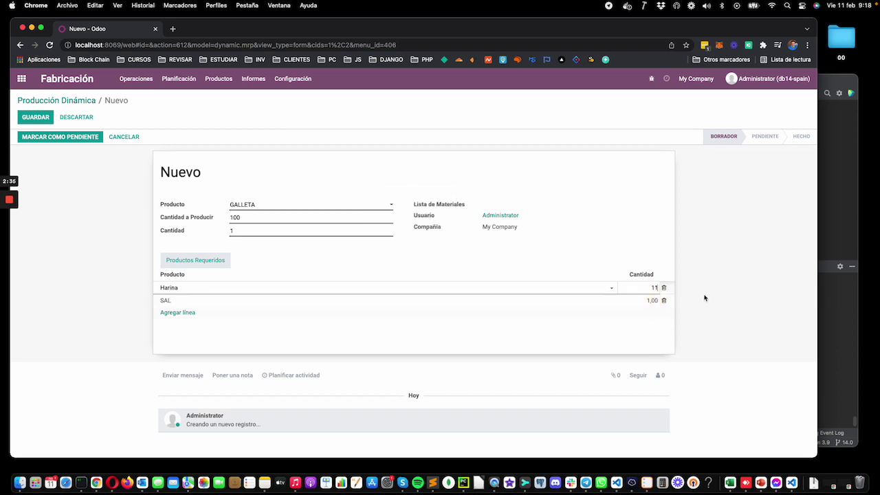
click(650, 300)
click(650, 288)
click(719, 277)
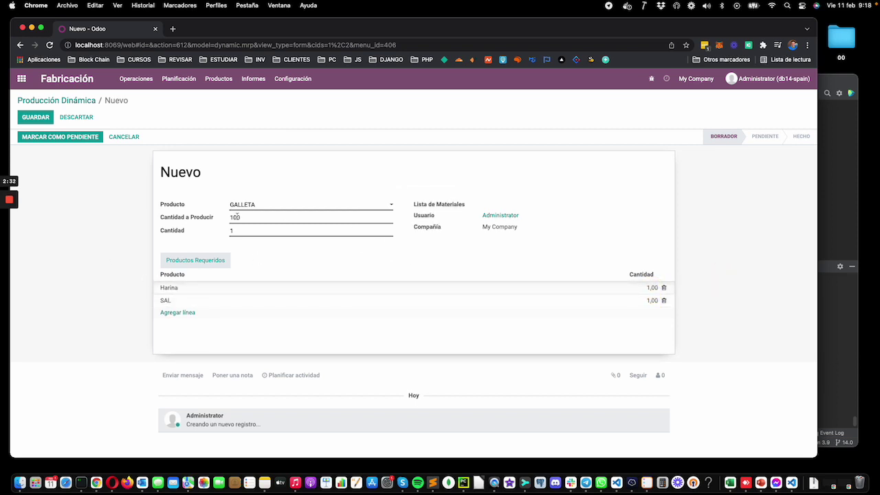
Save the GALLETA dynamic production and advance it through pending to done.
click(32, 122)
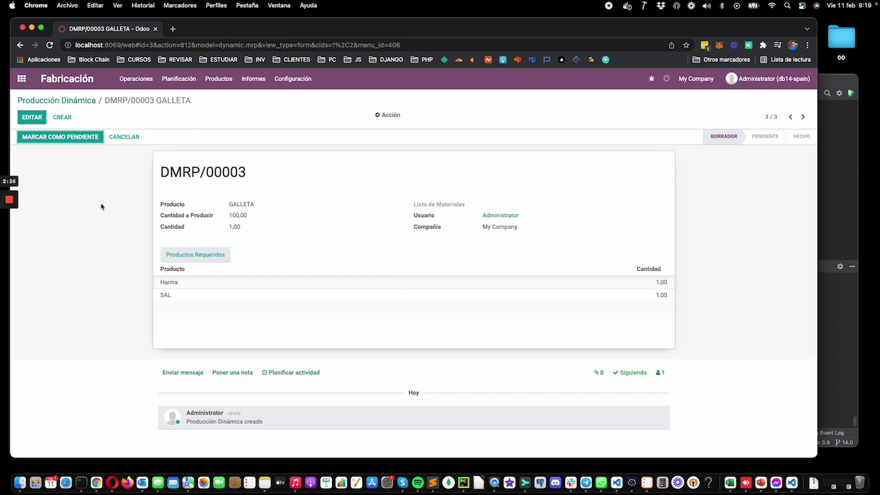
click(84, 138)
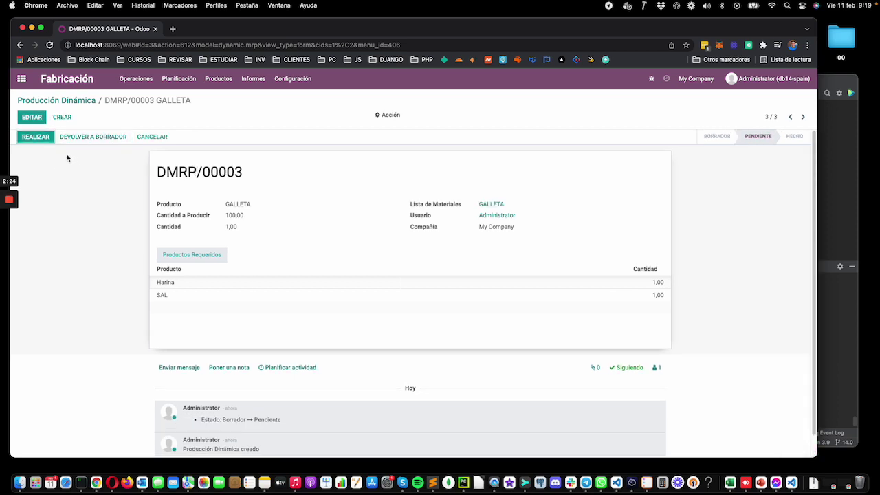
click(42, 138)
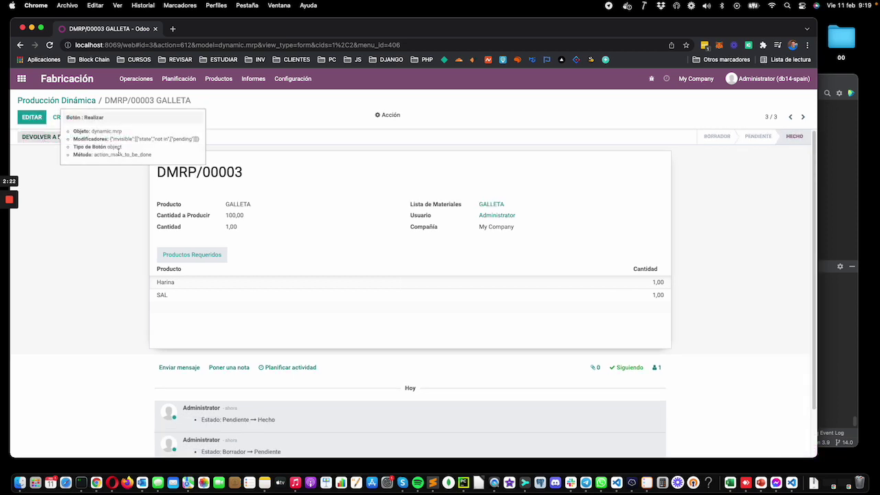
Open the bill of materials for GALLETA and examine its components and quantities.
click(219, 78)
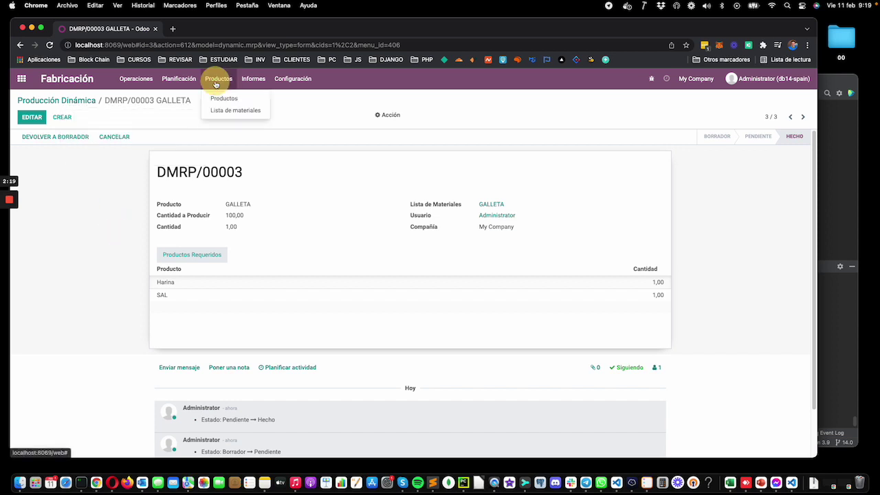
click(233, 114)
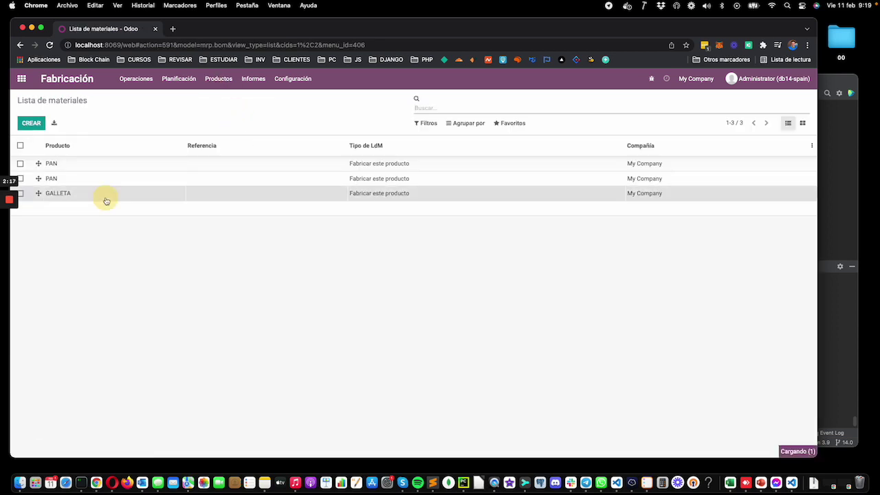
click(105, 197)
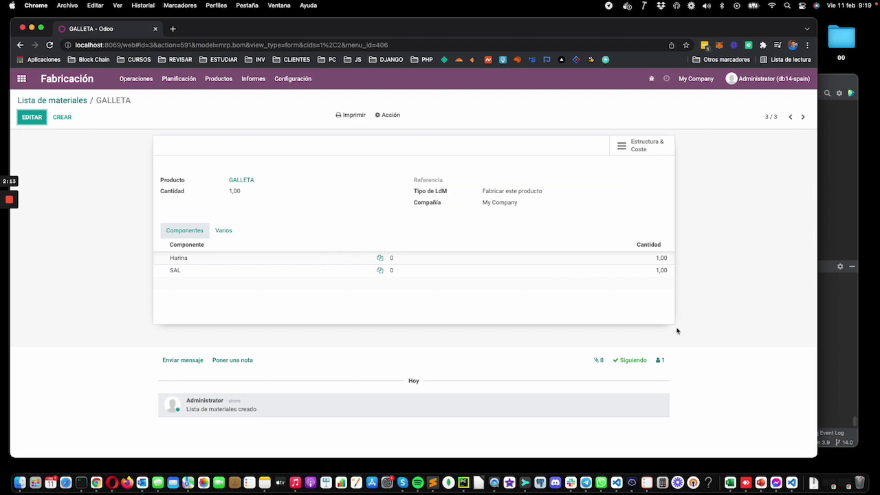
Open the GALLETA production order and examine its bill of materials and the component quantities to consume.
click(178, 79)
mouse_move(137, 78)
click(142, 100)
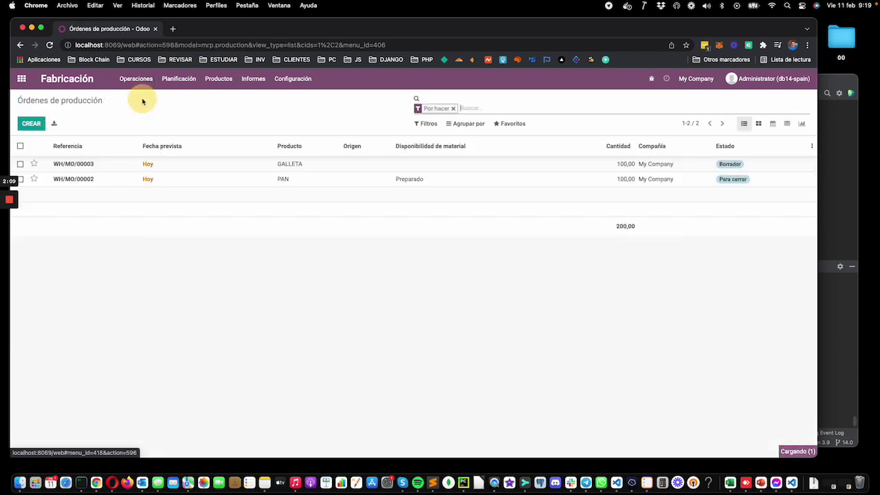
click(182, 166)
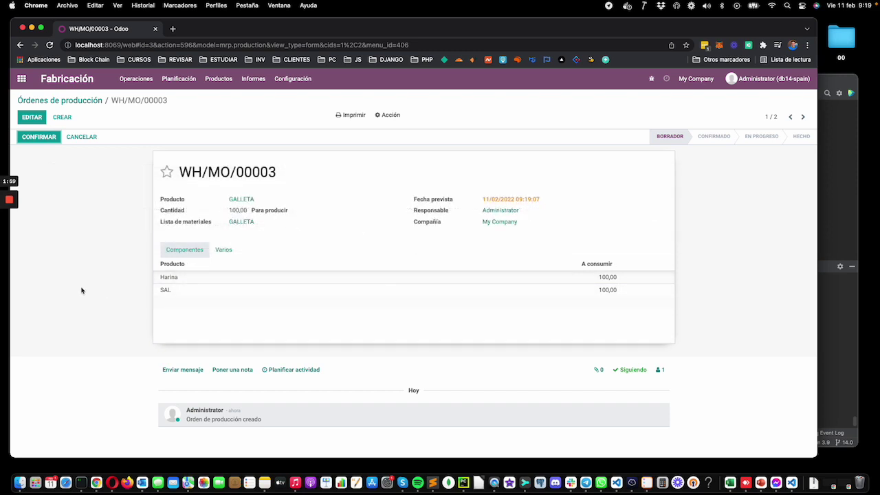
Return to the dynamic production records and open the GALLETA record to review it.
click(135, 79)
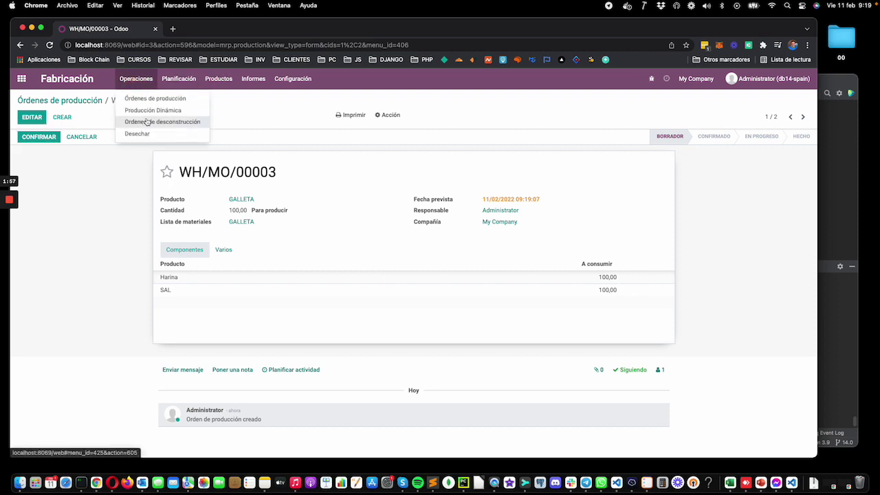
click(739, 181)
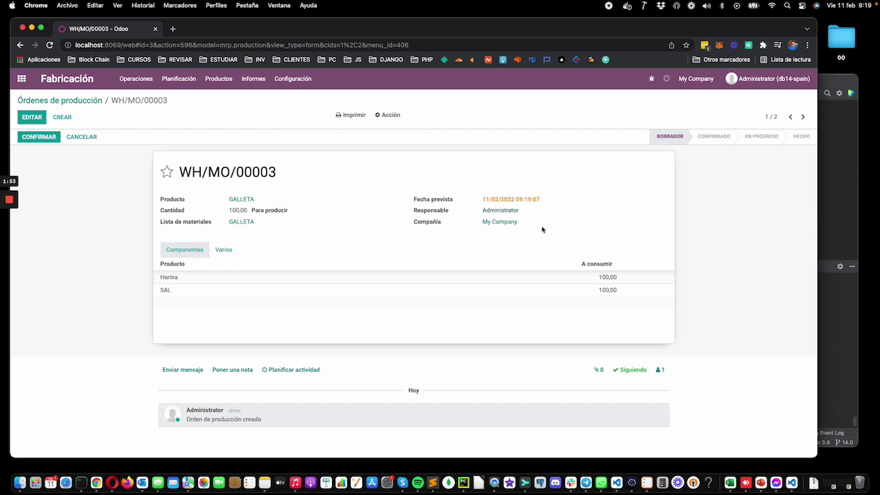
click(136, 79)
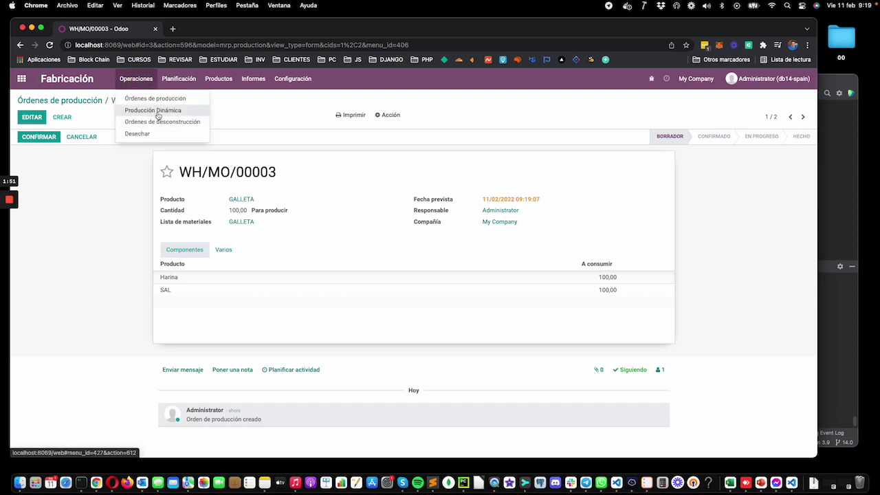
click(150, 110)
click(225, 166)
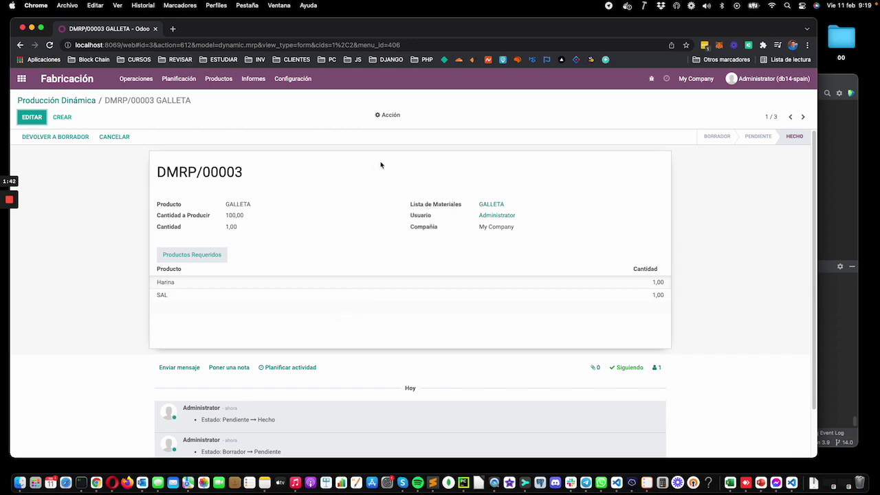
Open the Odoo developer's website in a new browser tab.
click(173, 28)
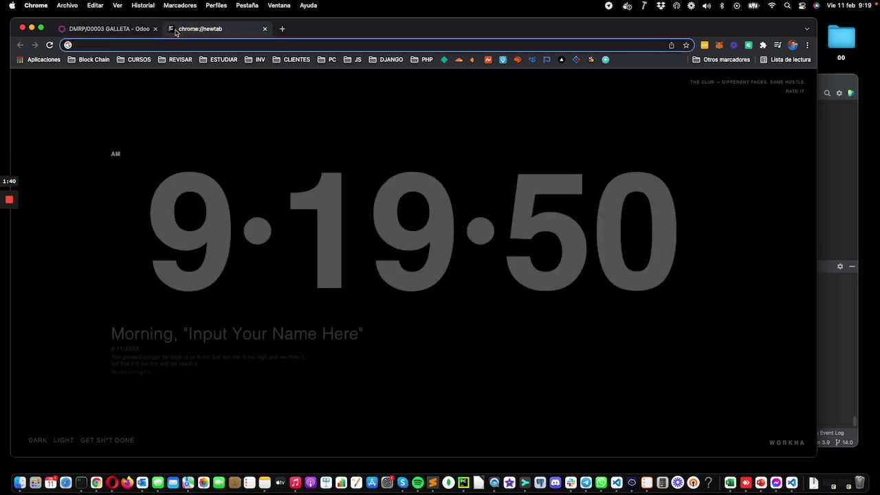
text(ma)
key(Return)
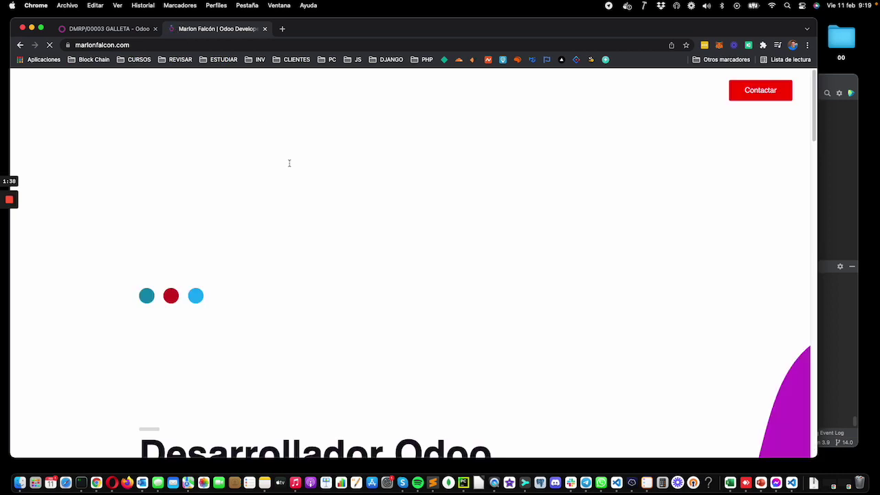